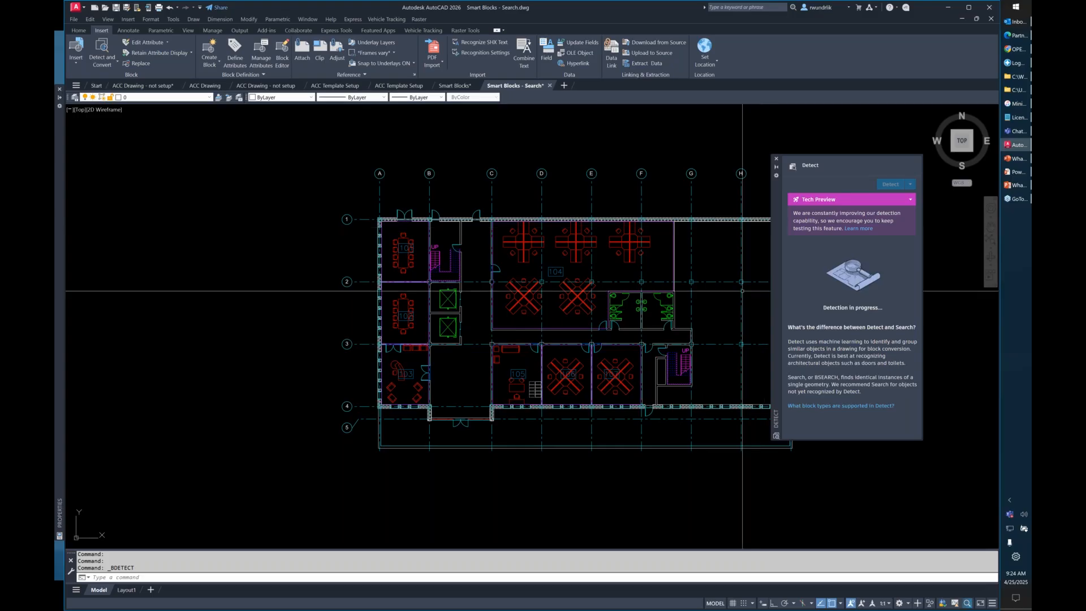
Reposition the Detect palette over the drawing and enlarge it to show all detected sets at once.
{"action": "middle_click_drag", "start_coordinate": [701, 245], "coordinate": [596, 244]}
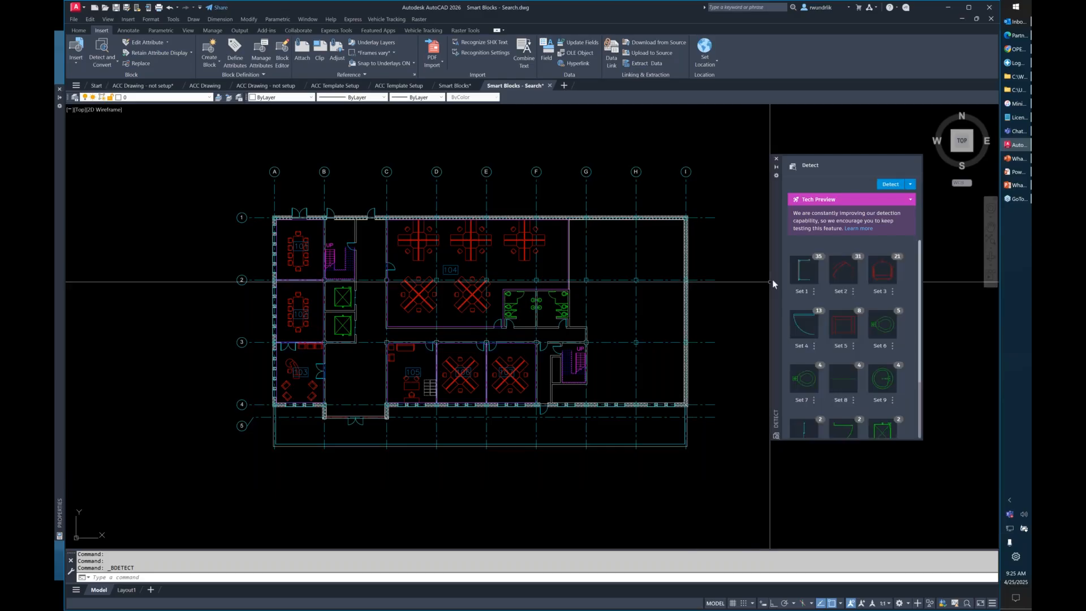
{"action": "left_click_drag", "start_coordinate": [773, 284], "coordinate": [606, 168]}
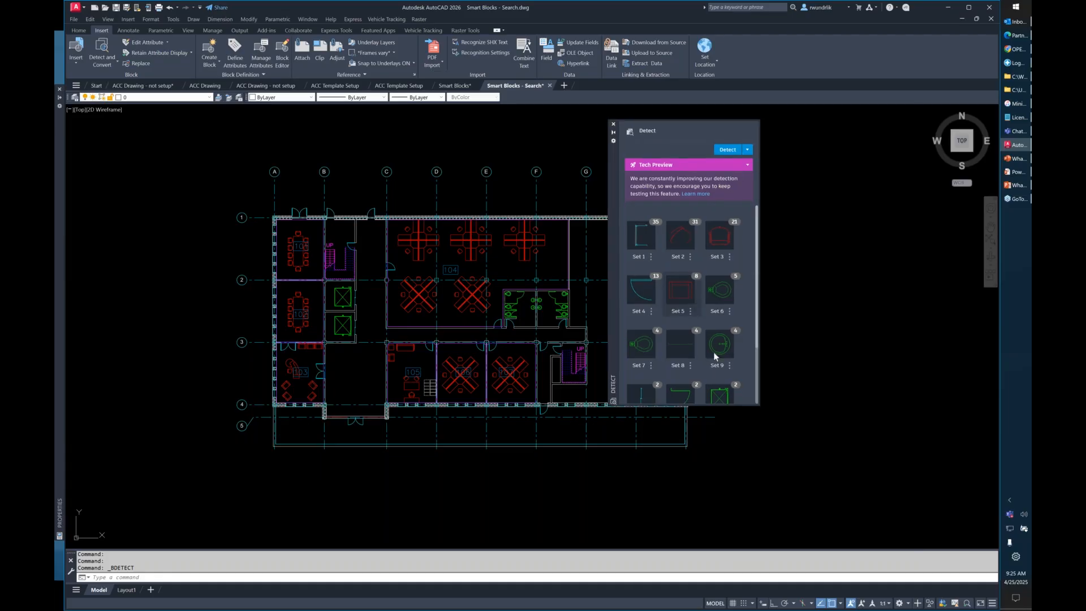
{"action": "left_click_drag", "start_coordinate": [760, 405], "coordinate": [930, 490]}
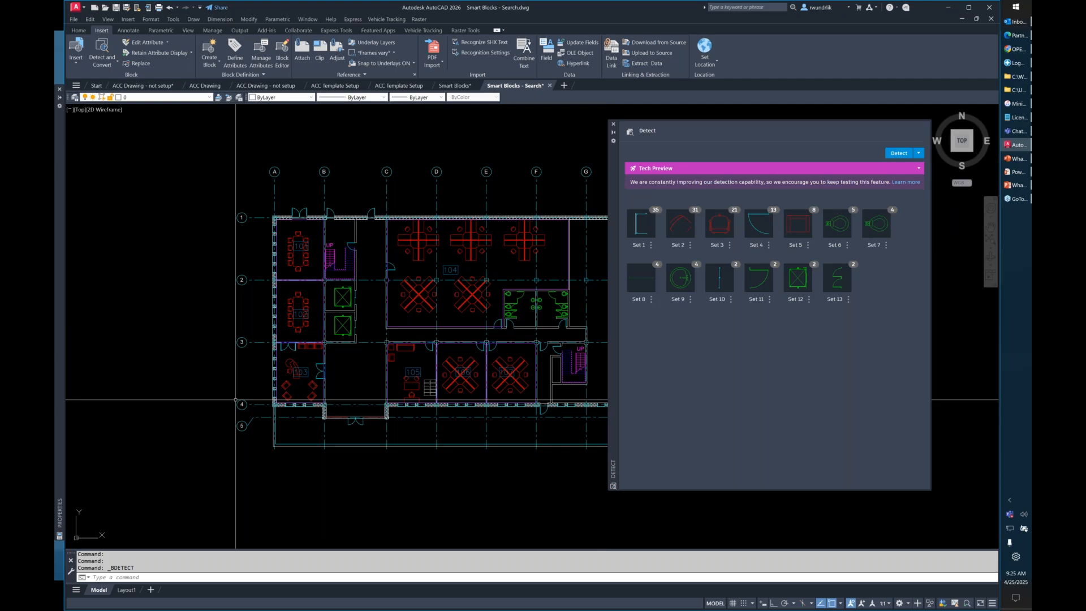
Preview the detected toilet instances of Set 6 in both restrooms of the floor plan.
{"action": "left_click", "coordinate": [843, 226]}
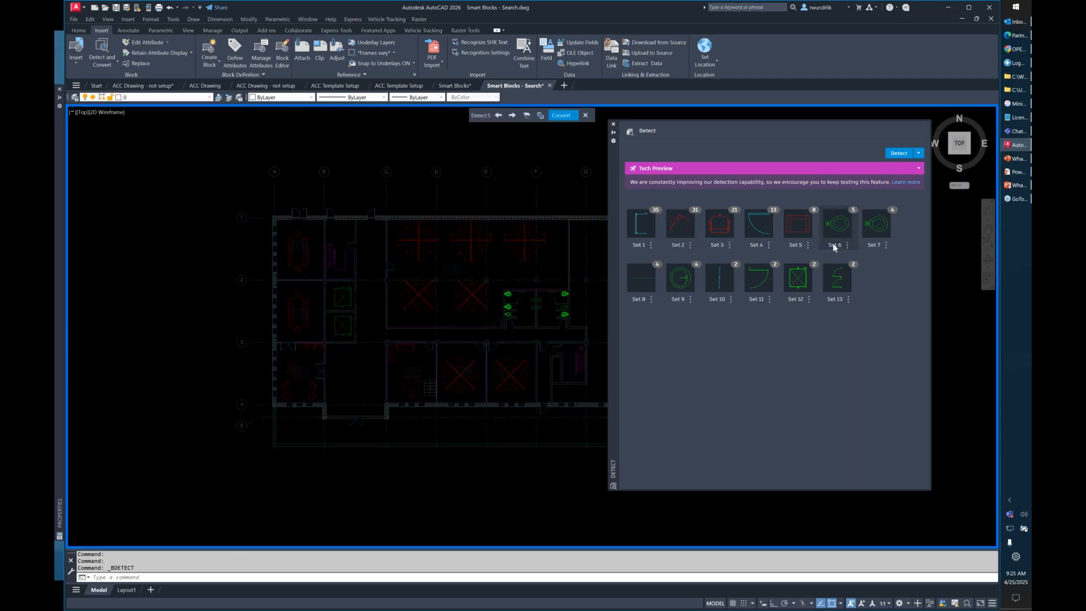
{"action": "left_click", "coordinate": [833, 243]}
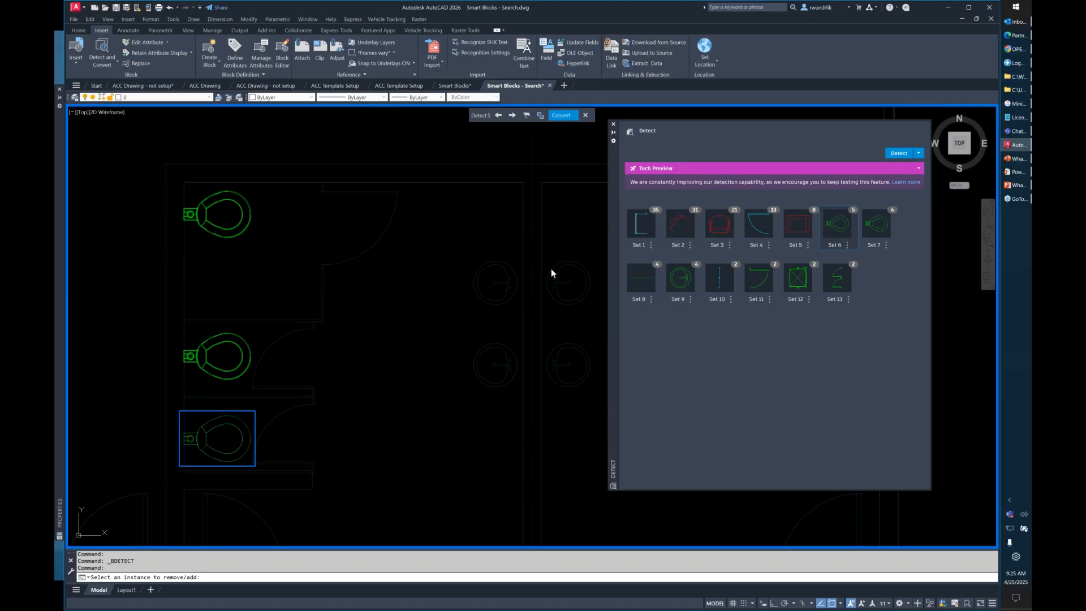
{"action": "scroll", "coordinate": [520, 279], "scroll_direction": "down", "scroll_amount": 2}
{"action": "scroll", "coordinate": [519, 280], "scroll_direction": "down", "scroll_amount": 2}
{"action": "middle_click_drag", "start_coordinate": [520, 280], "coordinate": [394, 273]}
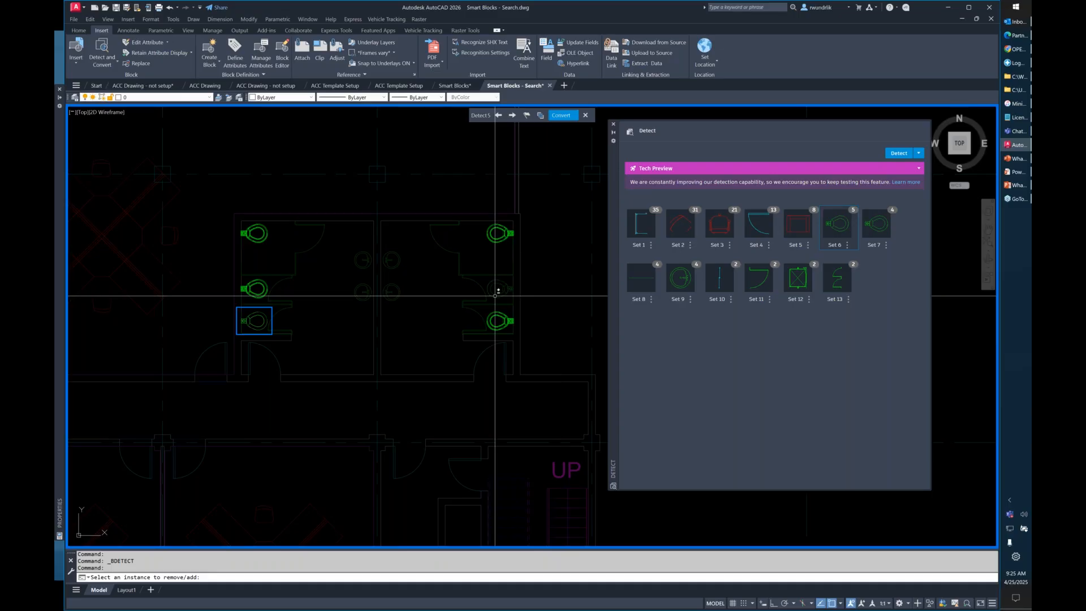
Preview the detected round sink instances of Set 9 in the restrooms.
{"action": "left_click", "coordinate": [677, 281]}
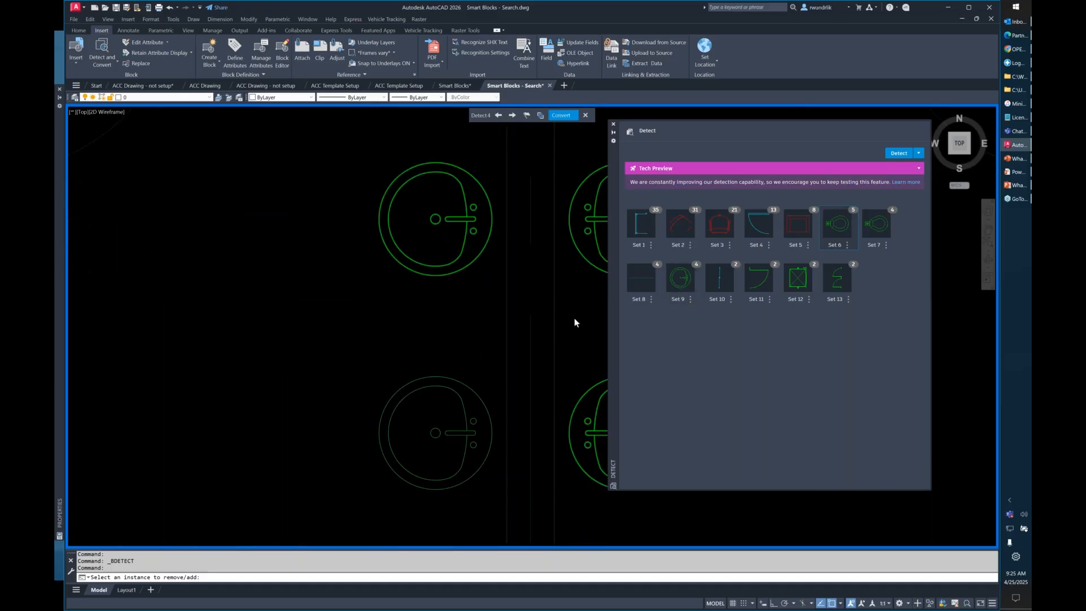
{"action": "scroll", "coordinate": [542, 284], "scroll_direction": "down", "scroll_amount": 7}
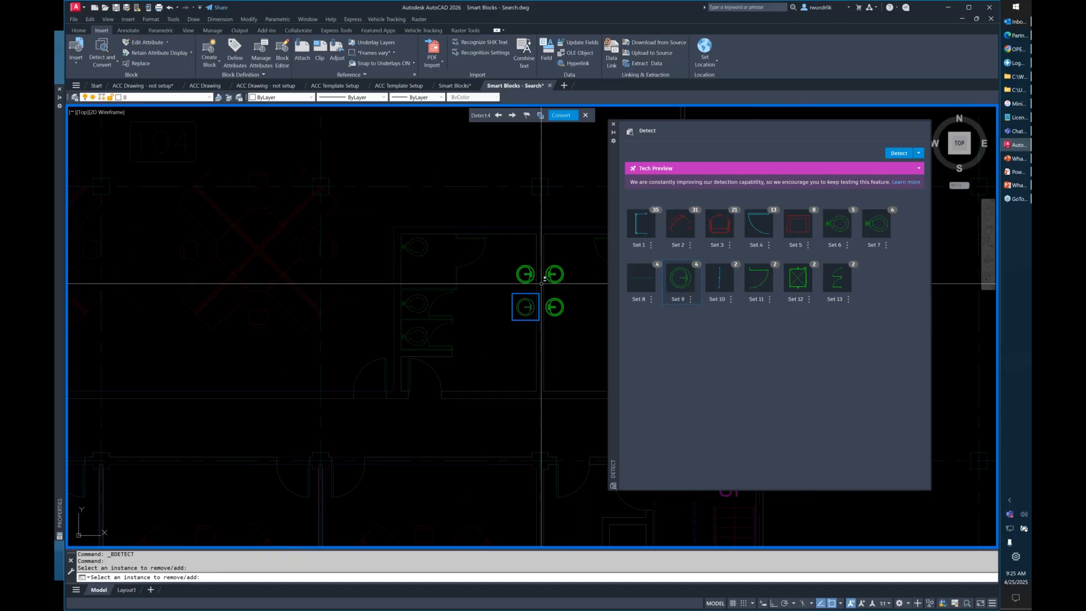
{"action": "scroll", "coordinate": [508, 291], "scroll_direction": "down", "scroll_amount": 4}
{"action": "middle_click_drag", "start_coordinate": [509, 292], "coordinate": [431, 284]}
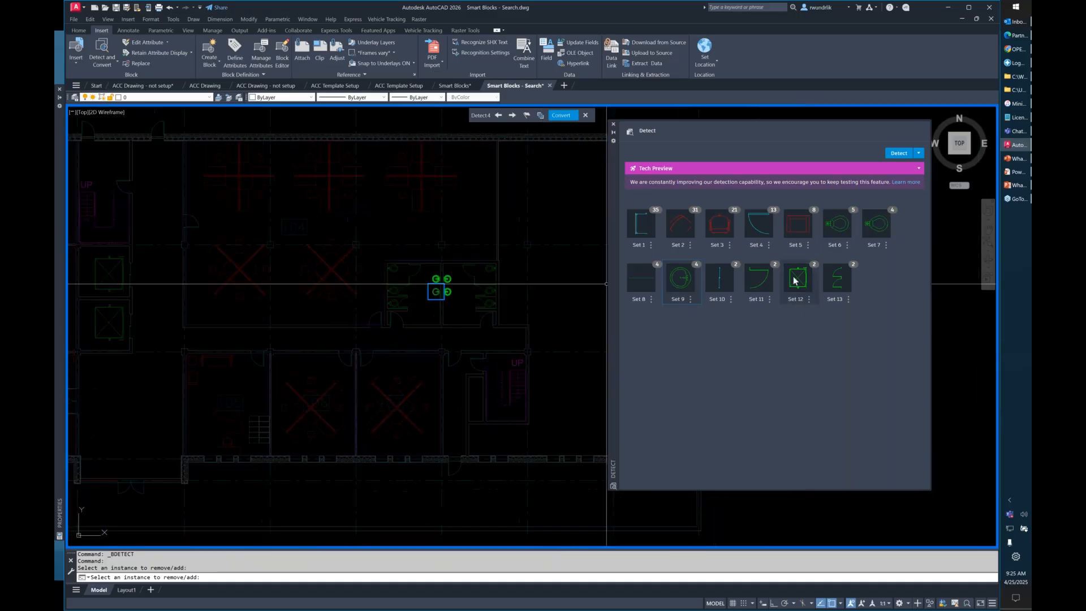
Preview the detected restroom stall door instances of Set 13.
{"action": "left_click", "coordinate": [795, 281]}
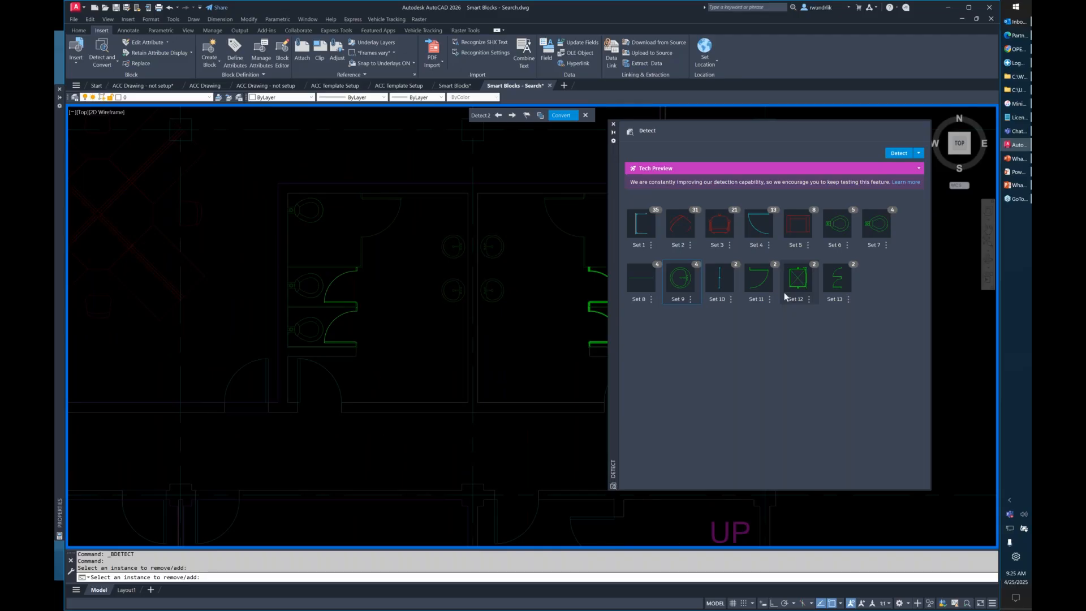
{"action": "left_click", "coordinate": [837, 278]}
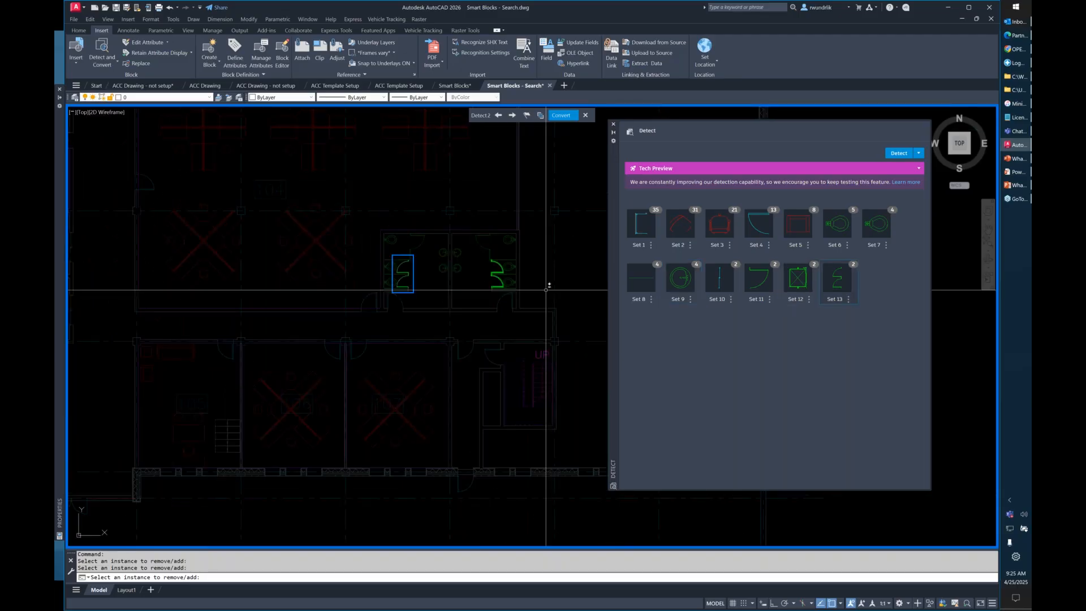
{"action": "scroll", "coordinate": [505, 270], "scroll_direction": "up", "scroll_amount": 2}
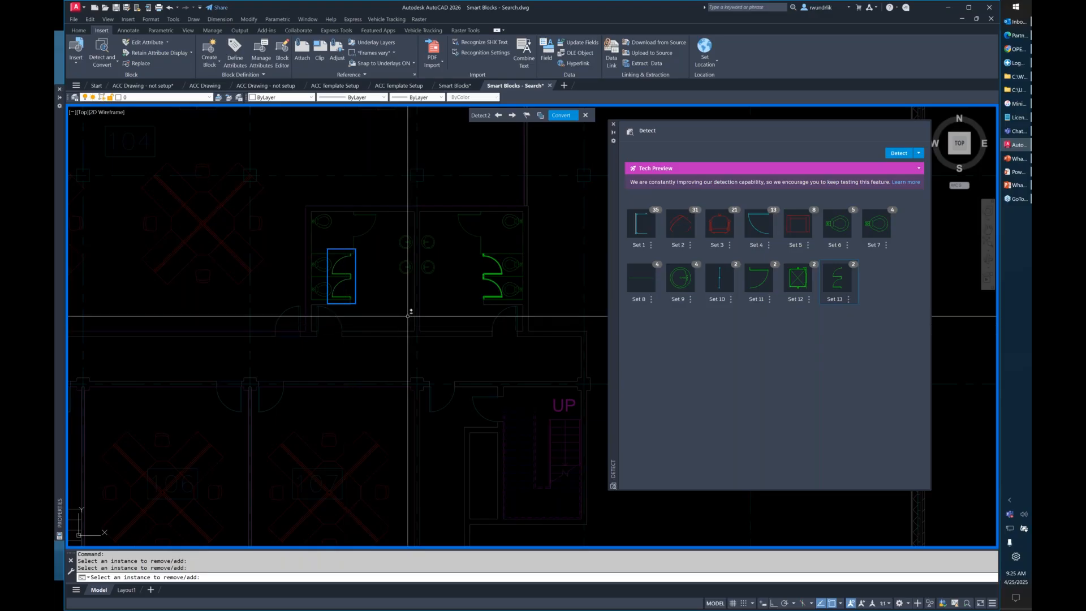
{"action": "scroll", "coordinate": [542, 312], "scroll_direction": "down", "scroll_amount": 3}
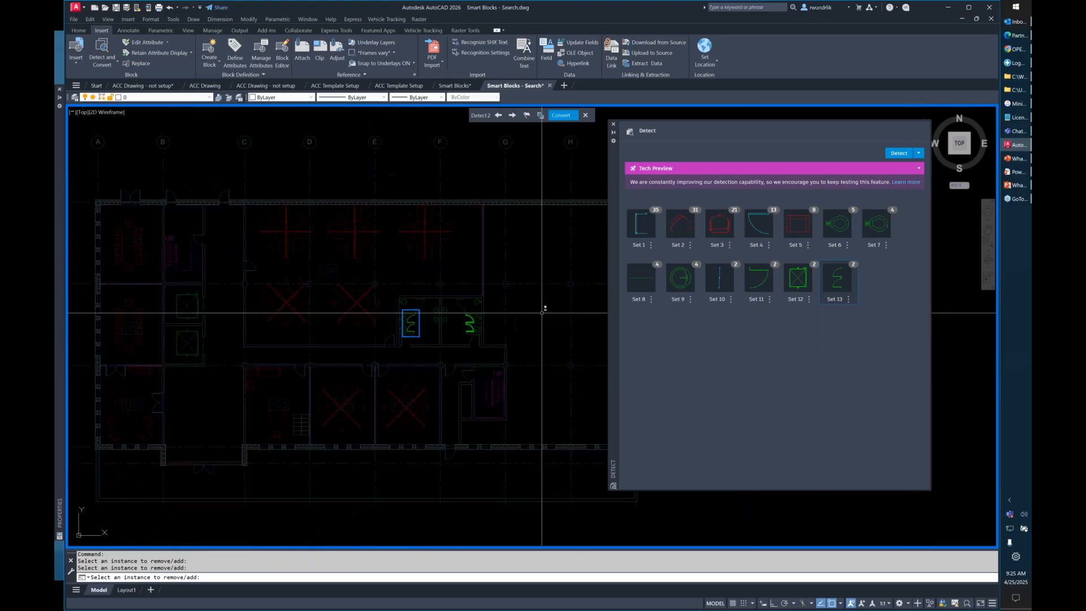
Convert the Set 3 chair instances into a new block named Chair, assigned to layer I-Detl-Furn.
{"action": "left_click", "coordinate": [717, 228]}
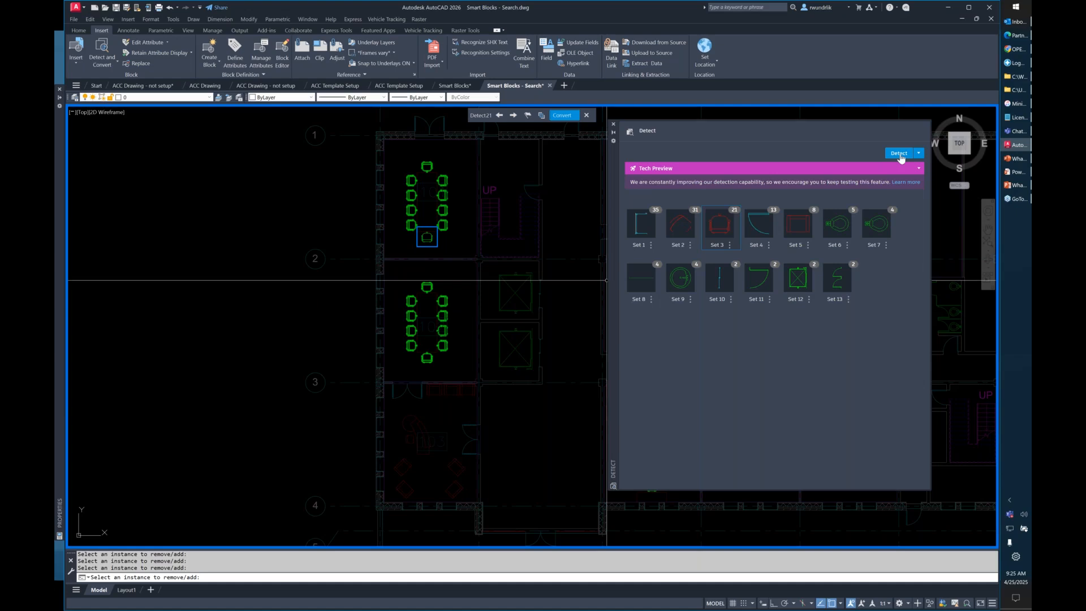
{"action": "left_click", "coordinate": [566, 119]}
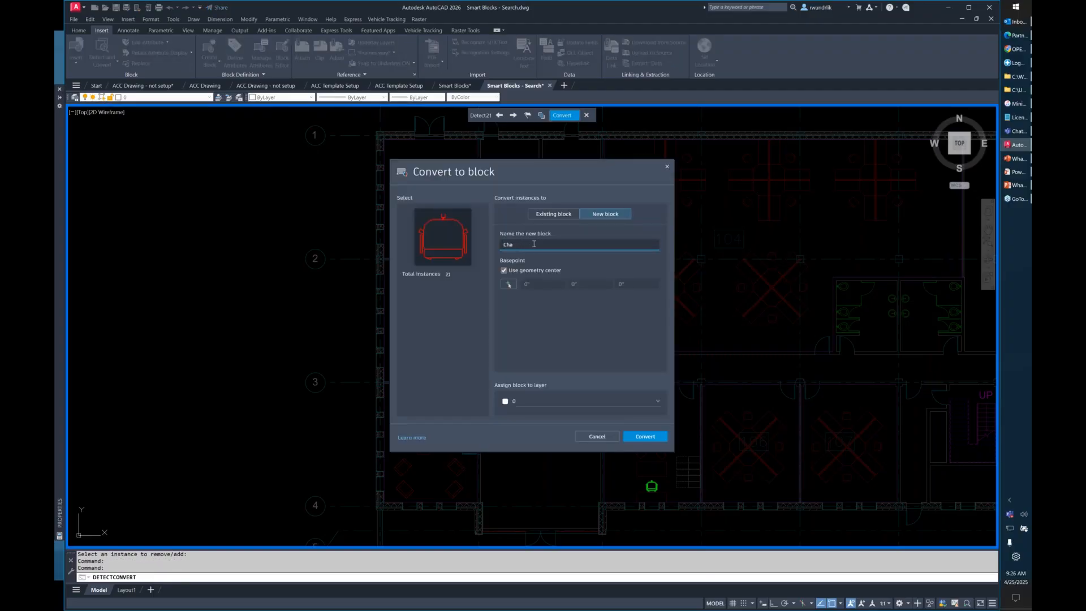
{"action": "left_click", "coordinate": [543, 400]}
{"action": "scroll", "coordinate": [559, 326], "scroll_direction": "down", "scroll_amount": 1}
{"action": "scroll", "coordinate": [563, 324], "scroll_direction": "down", "scroll_amount": 2}
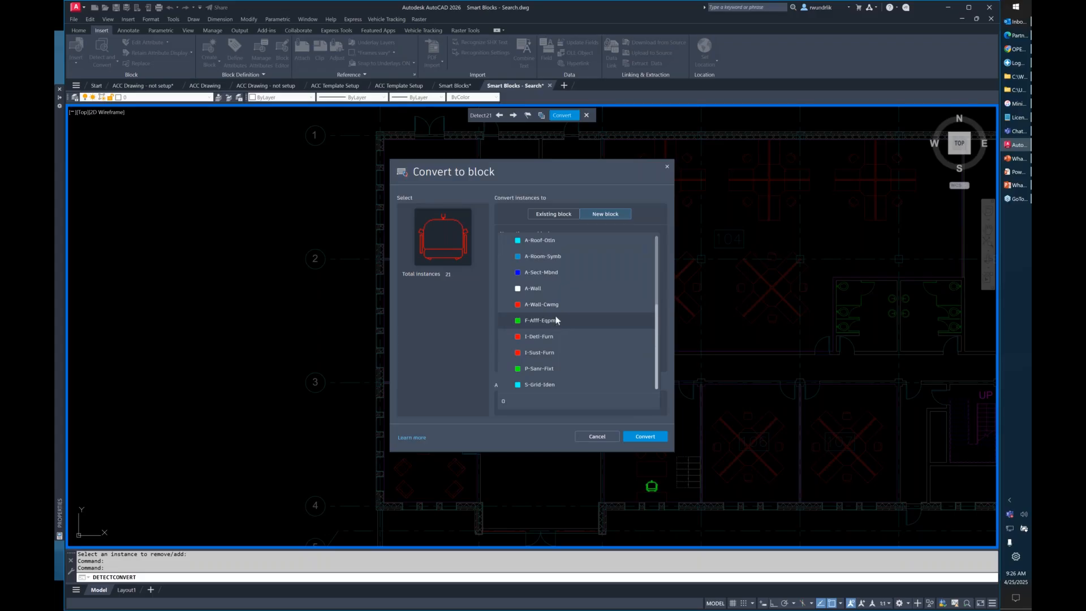
{"action": "scroll", "coordinate": [560, 308], "scroll_direction": "up", "scroll_amount": 2}
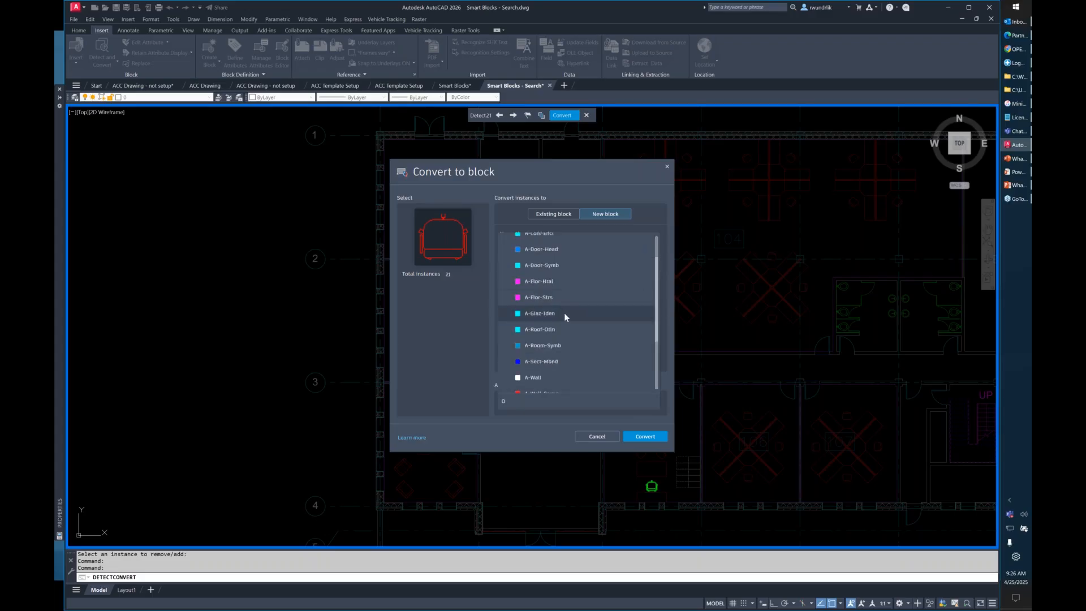
{"action": "scroll", "coordinate": [564, 313], "scroll_direction": "down", "scroll_amount": 2}
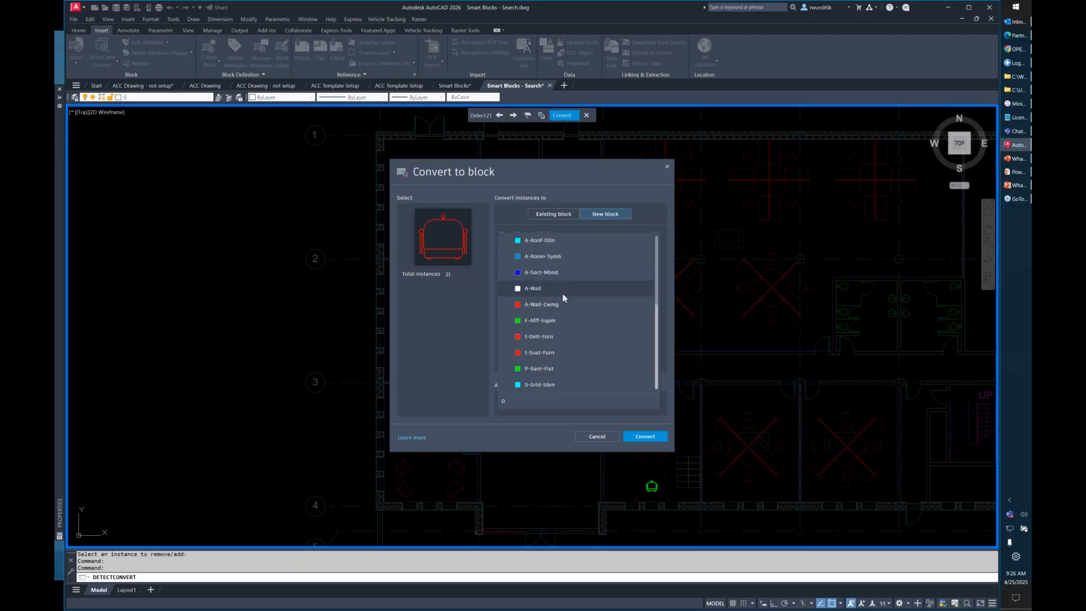
{"action": "left_click", "coordinate": [543, 336]}
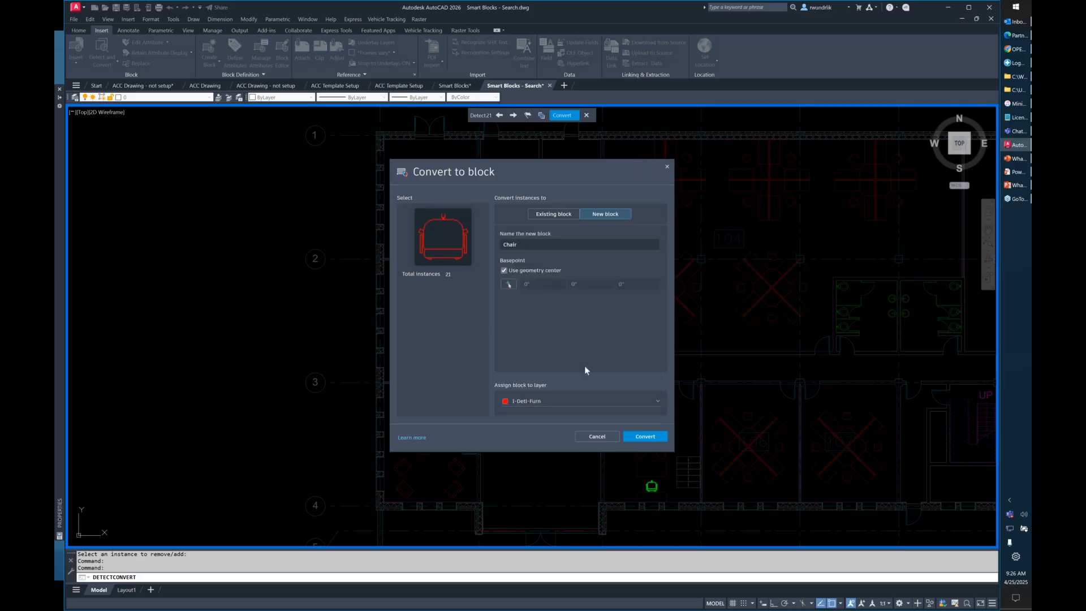
{"action": "left_click", "coordinate": [645, 438]}
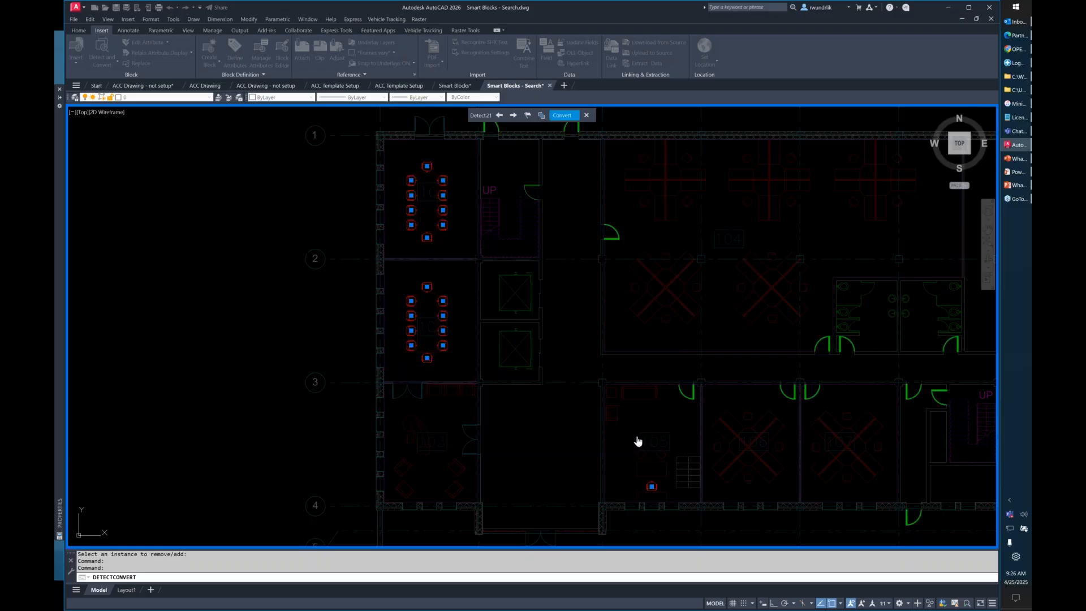
Check one of the converted chairs at the table in room 102 and close the Detect palette.
{"action": "key", "text": "Escape"}
{"action": "scroll", "coordinate": [477, 321], "scroll_direction": "up", "scroll_amount": 4}
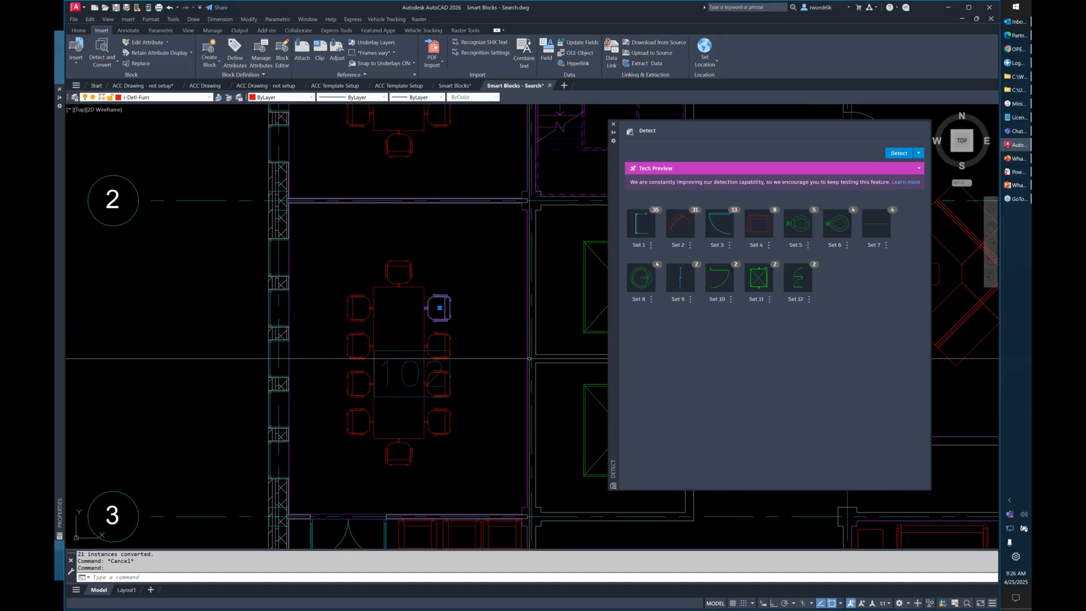
{"action": "key", "text": "Escape"}
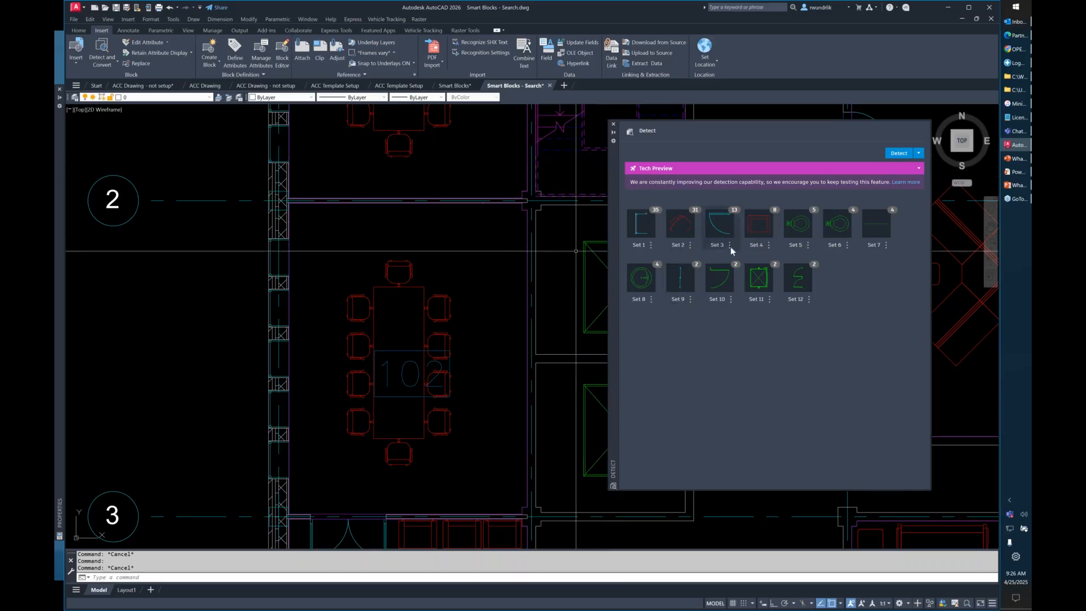
{"action": "left_click", "coordinate": [613, 127]}
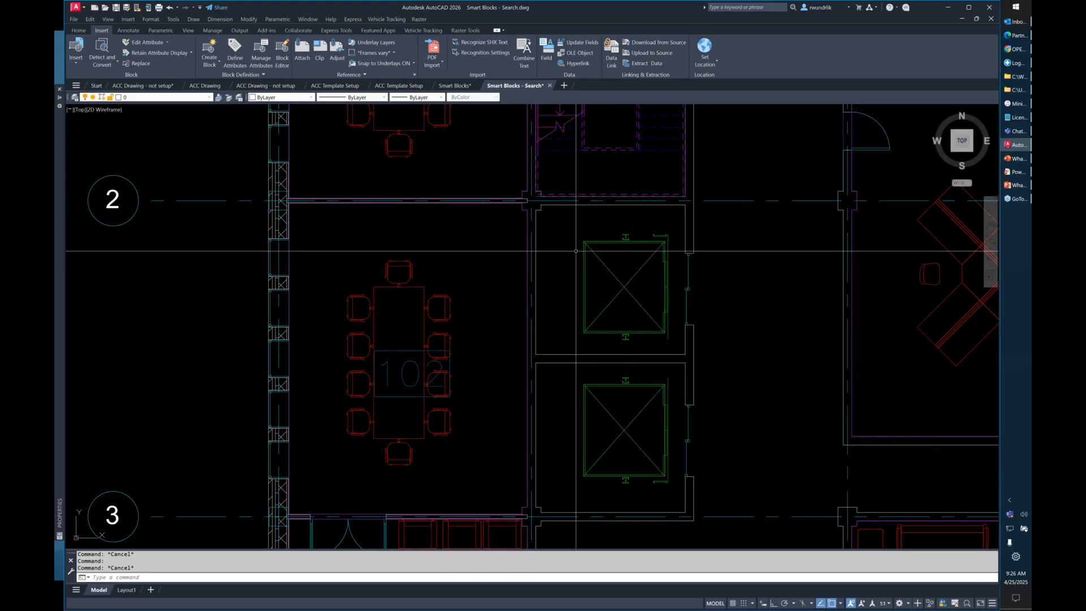
Switch to the PowerPoint slide show and advance through the CENTERLINE and CENTERMARK slides to the following Demonstration slide.
{"action": "left_click", "coordinate": [1015, 161]}
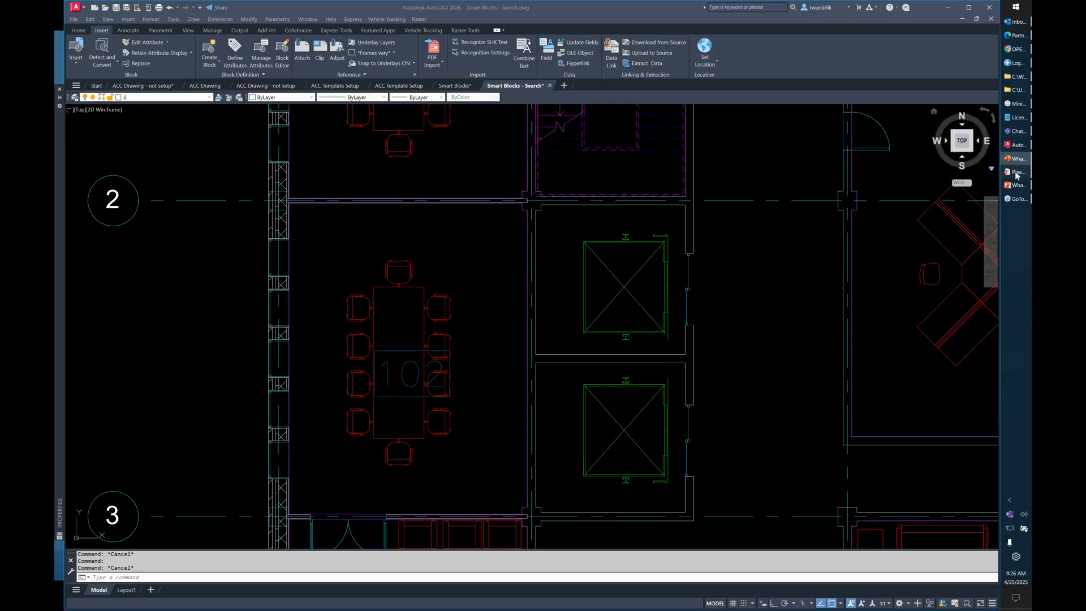
{"action": "left_click", "coordinate": [1015, 173]}
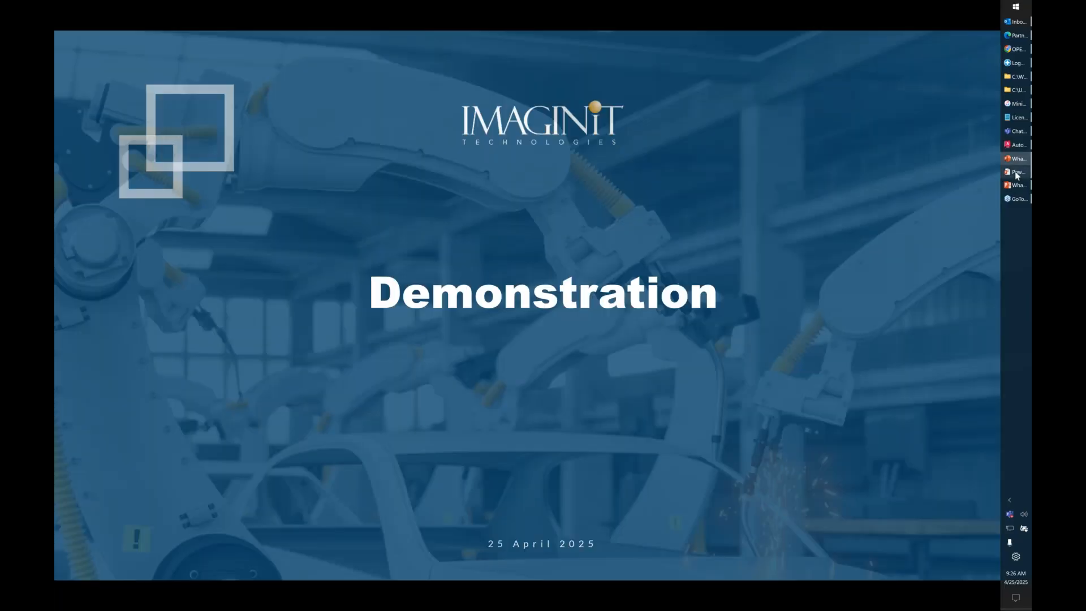
{"action": "left_click", "coordinate": [620, 241]}
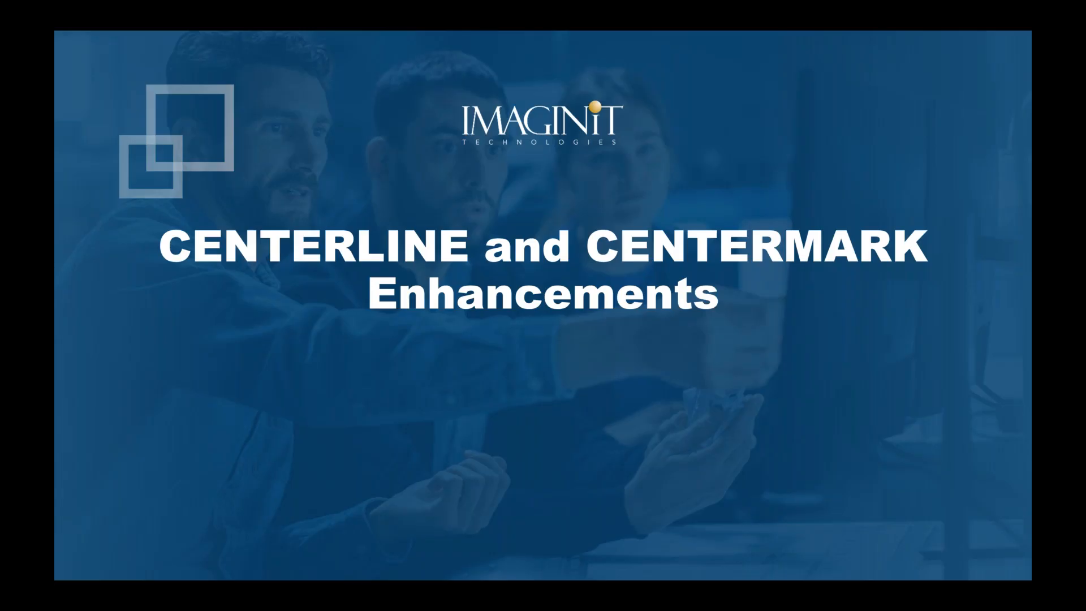
{"action": "left_click", "coordinate": [482, 215]}
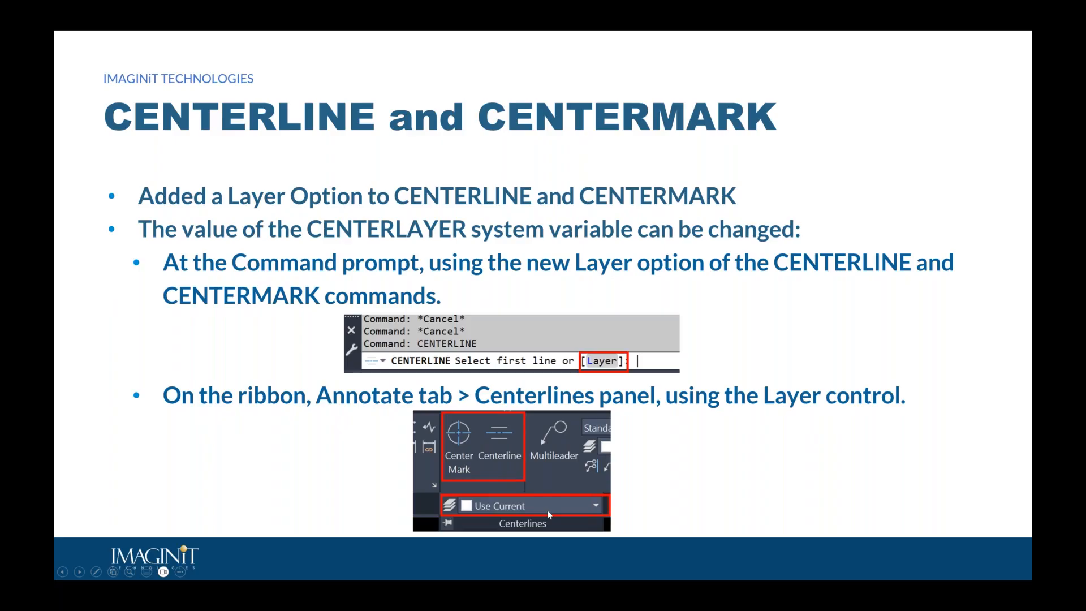
{"action": "left_click", "coordinate": [483, 255]}
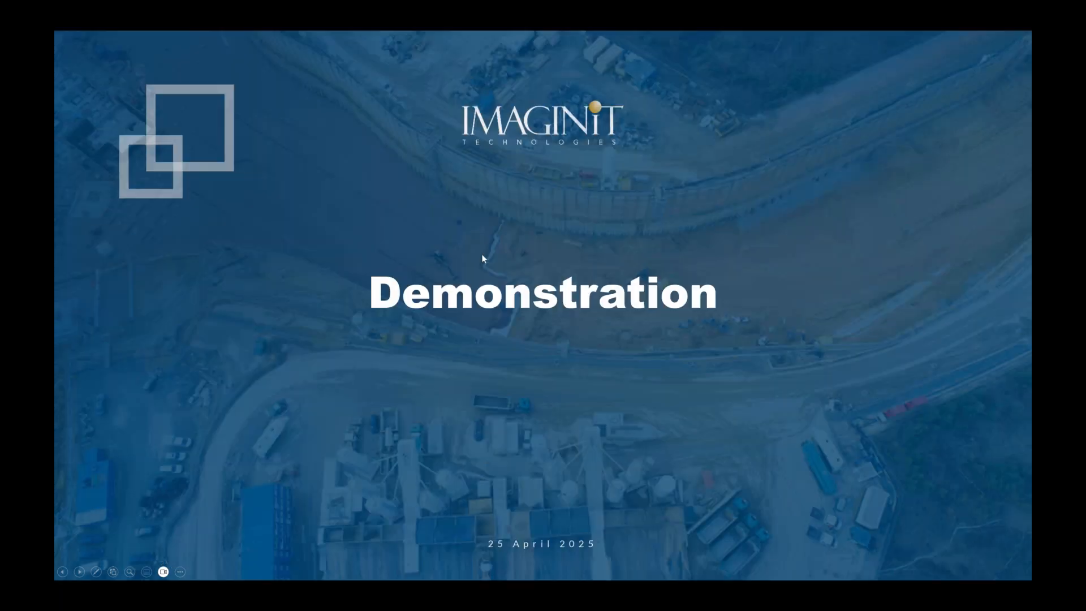
Switch back to AutoCAD and set the layer for center marks and centerlines to A-Area.
{"action": "key", "text": "alt+Tab"}
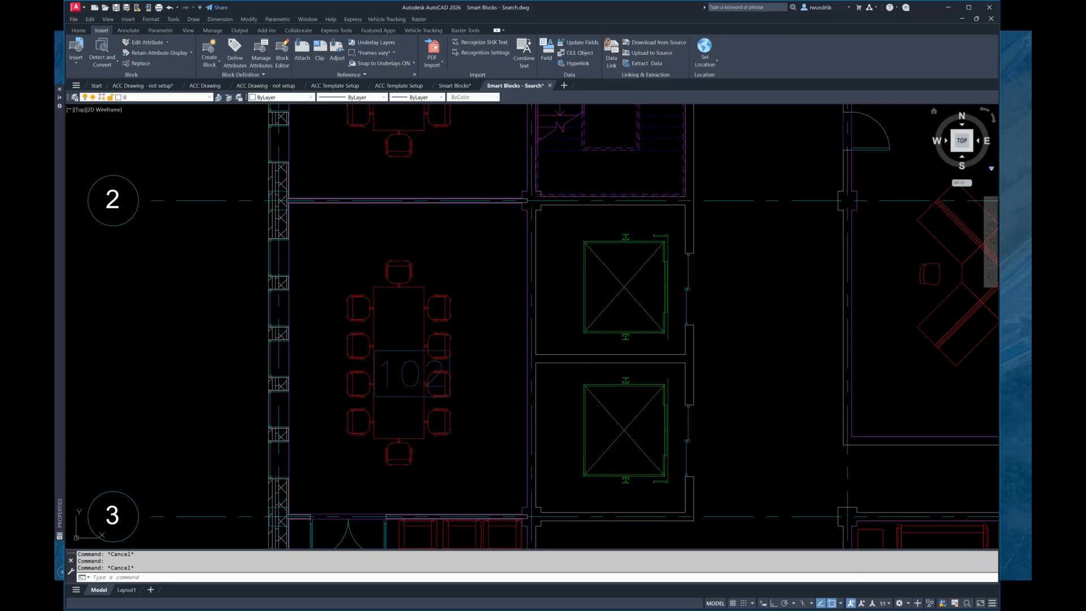
{"action": "scroll", "coordinate": [525, 178], "scroll_direction": "down", "scroll_amount": 4}
{"action": "scroll", "coordinate": [362, 168], "scroll_direction": "up", "scroll_amount": 8}
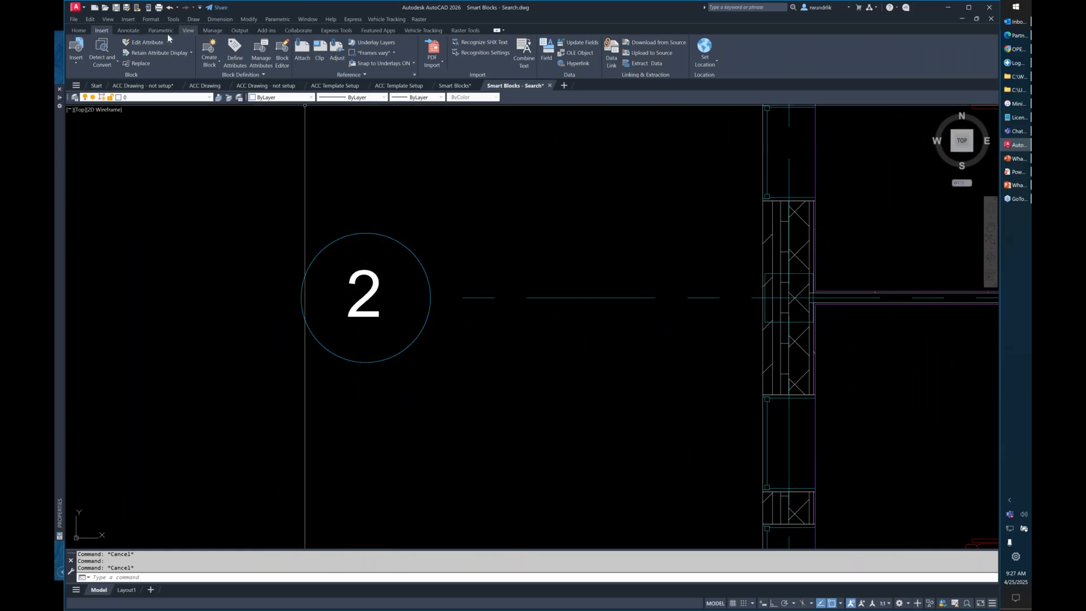
{"action": "left_click", "coordinate": [137, 30]}
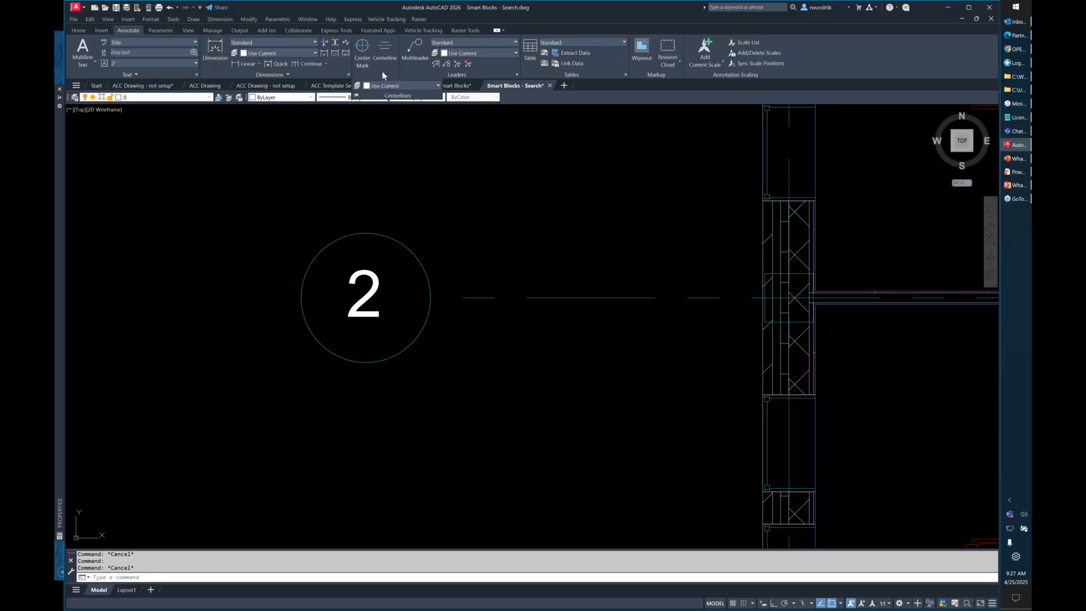
{"action": "left_click", "coordinate": [388, 86]}
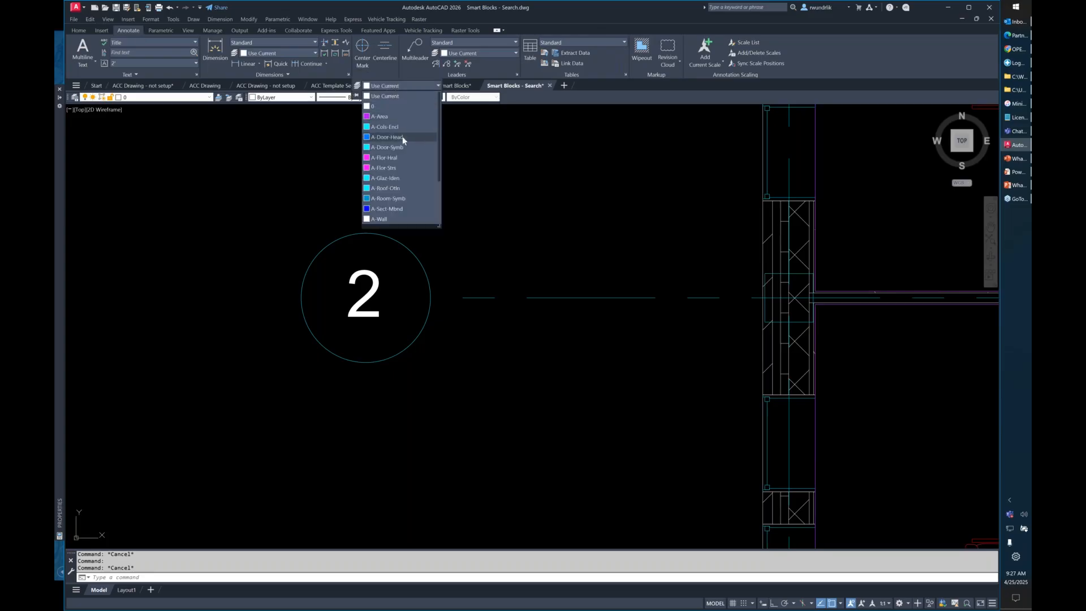
{"action": "scroll", "coordinate": [405, 157], "scroll_direction": "down", "scroll_amount": 1}
{"action": "scroll", "coordinate": [390, 127], "scroll_direction": "up", "scroll_amount": 1}
{"action": "left_click", "coordinate": [383, 116]}
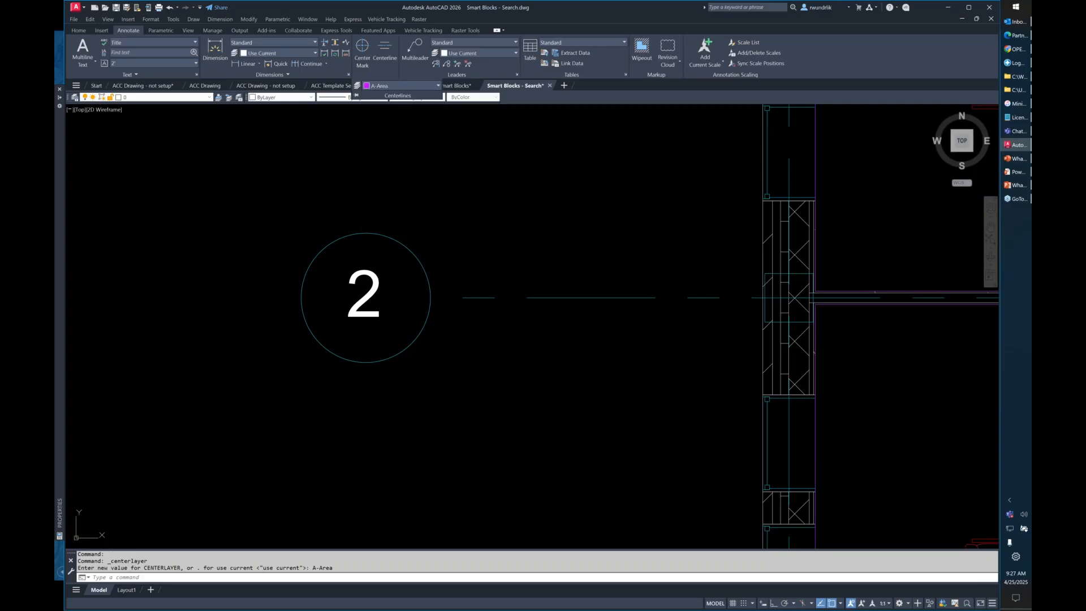
Add a center mark to the circle of grid bubble 2 and finish the command.
{"action": "left_click", "coordinate": [363, 54]}
{"action": "left_click", "coordinate": [411, 252]}
{"action": "right_click", "coordinate": [455, 214]}
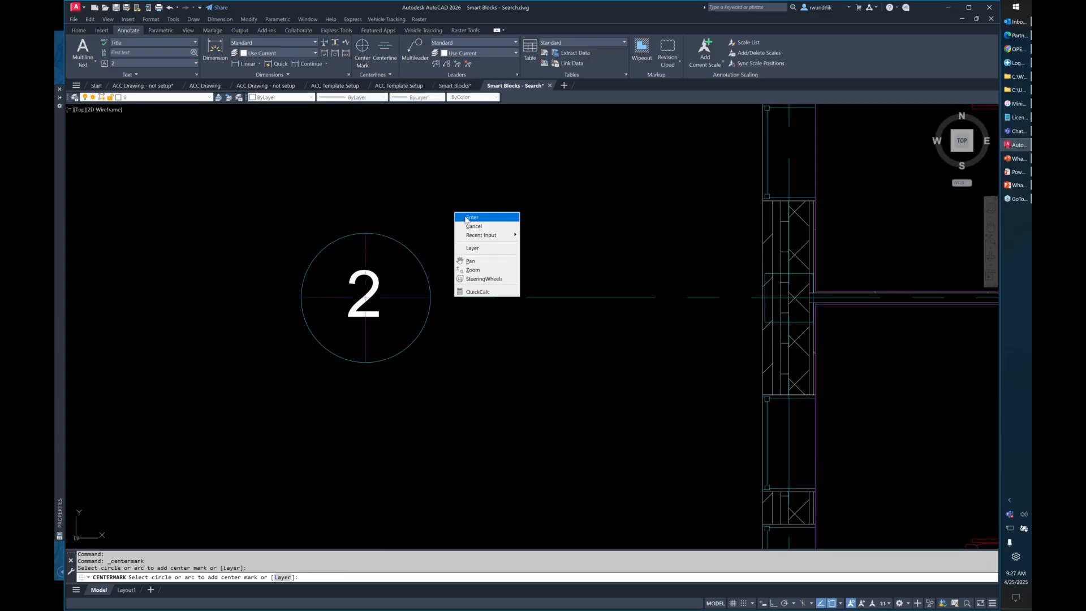
{"action": "left_click", "coordinate": [466, 218]}
Select the center mark in grid bubble 2 to check its layer.
{"action": "scroll", "coordinate": [377, 286], "scroll_direction": "up", "scroll_amount": 6}
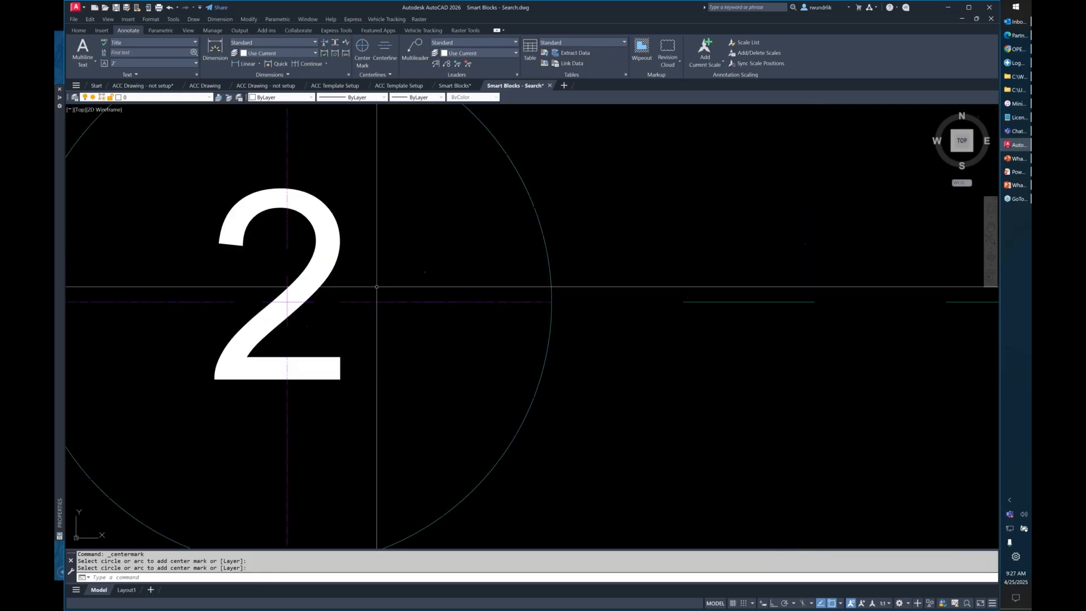
{"action": "left_click", "coordinate": [377, 287]}
{"action": "left_click", "coordinate": [345, 323]}
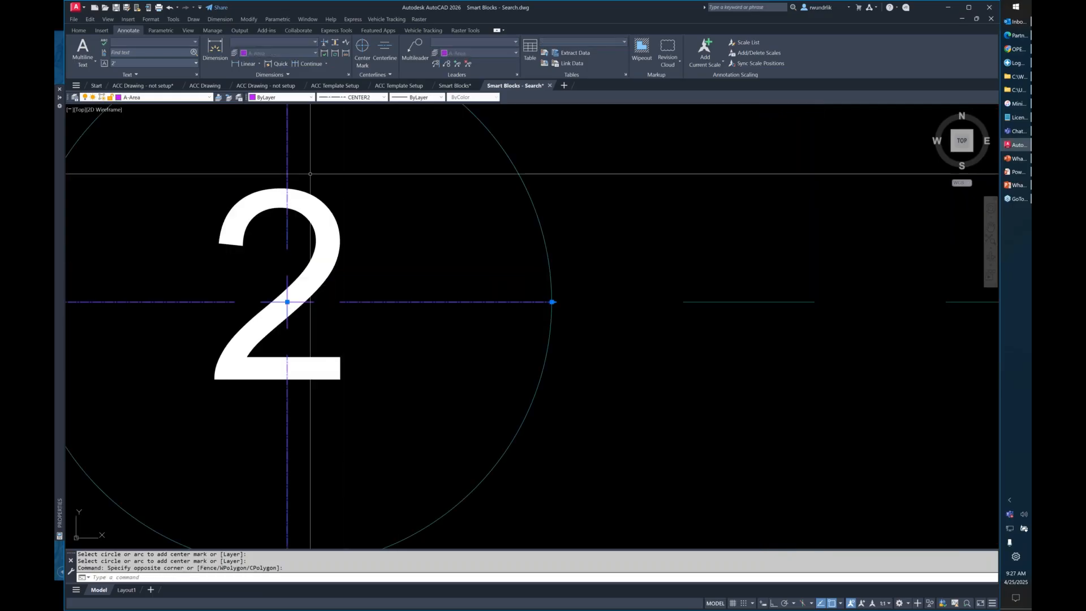
{"action": "scroll", "coordinate": [351, 244], "scroll_direction": "down", "scroll_amount": 6}
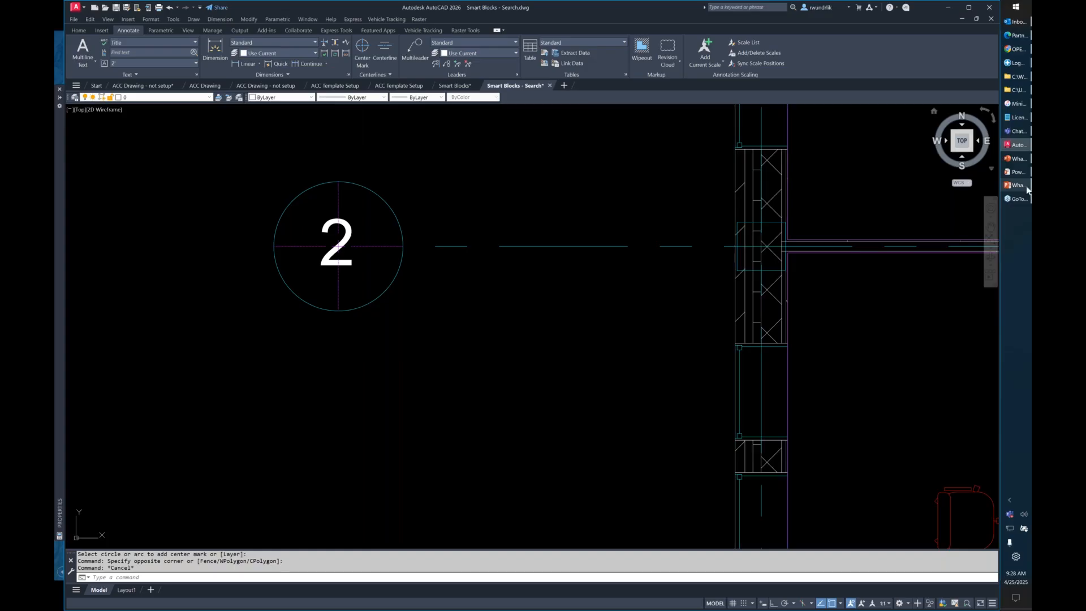
Switch to the PowerPoint slide show and advance to the Additional System Enhancements slide on GDI plotting and GPU text.
{"action": "mouse_move", "coordinate": [1023, 179]}
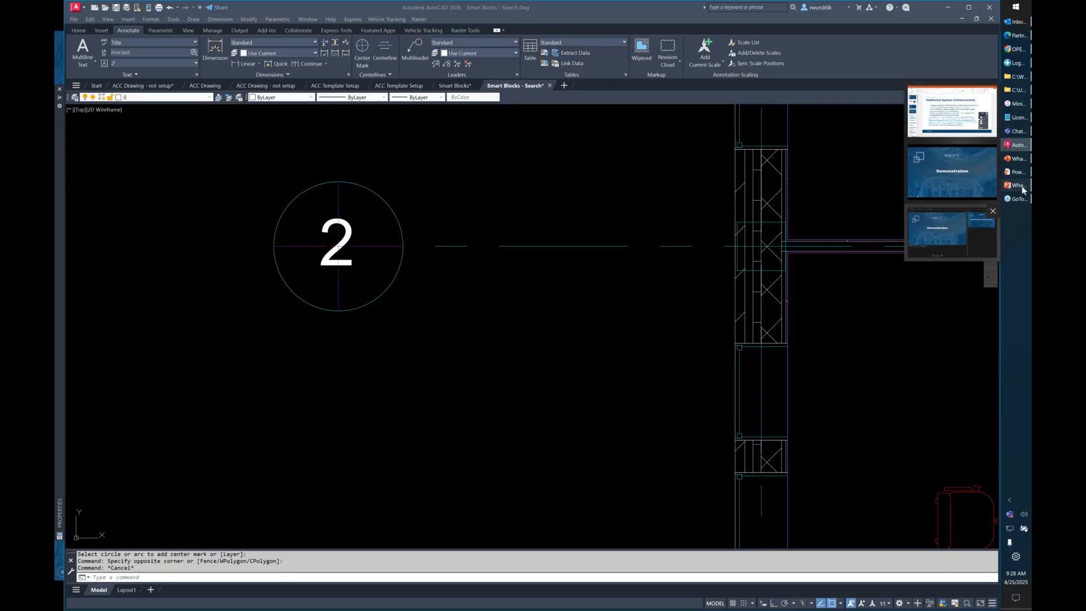
{"action": "left_click", "coordinate": [1022, 185]}
{"action": "left_click", "coordinate": [645, 180]}
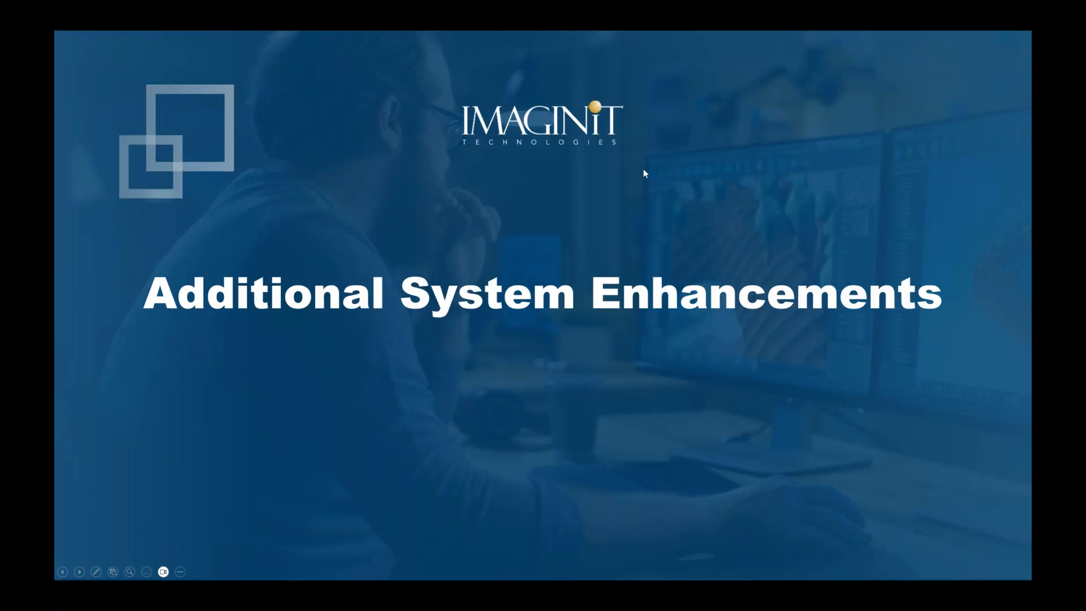
{"action": "left_click", "coordinate": [644, 170]}
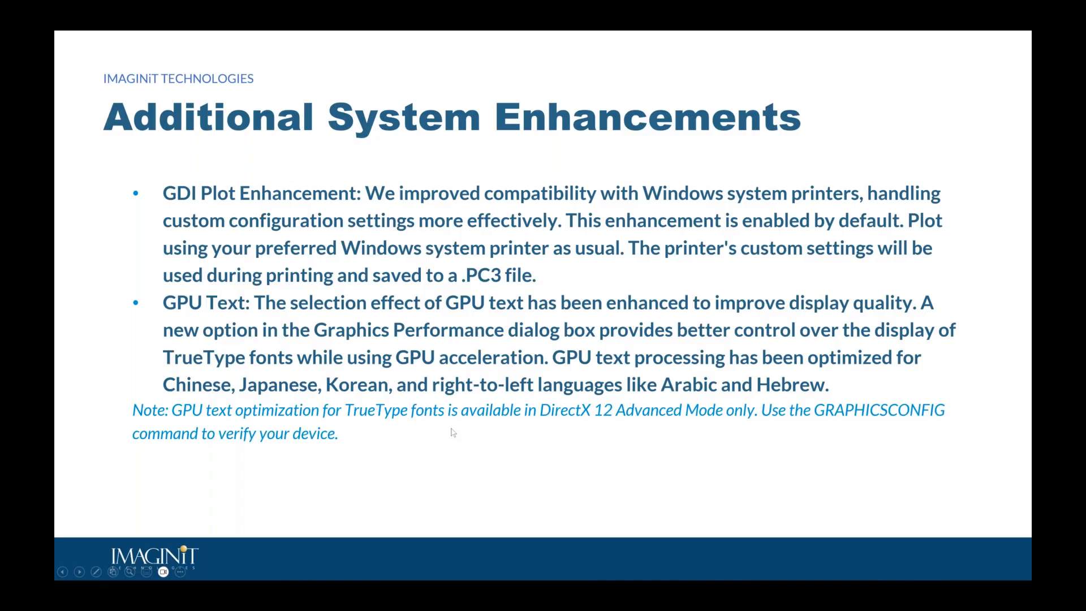